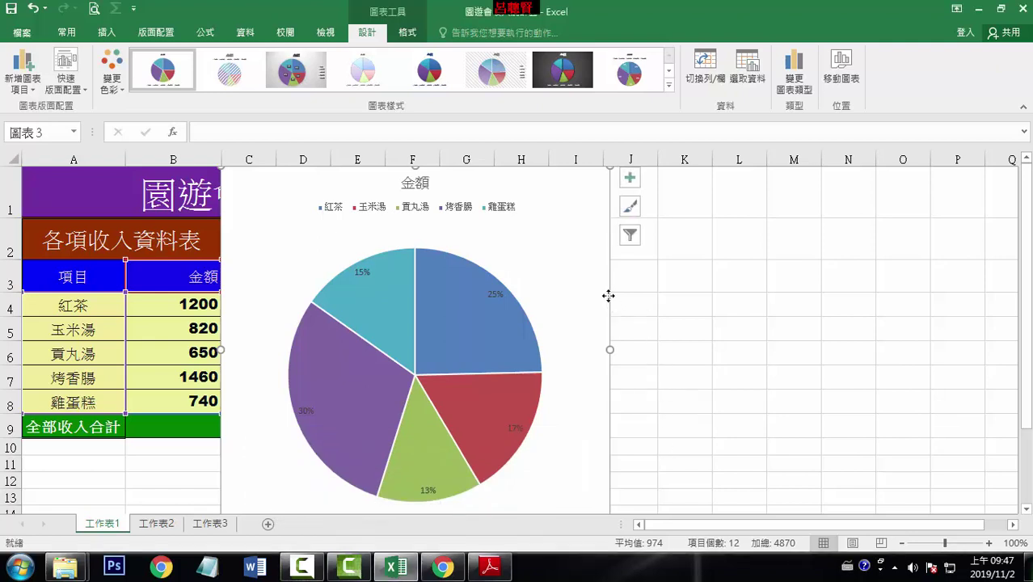
Delete the old pie chart and select A3:B8 to chart as a new pie
key("Delete")
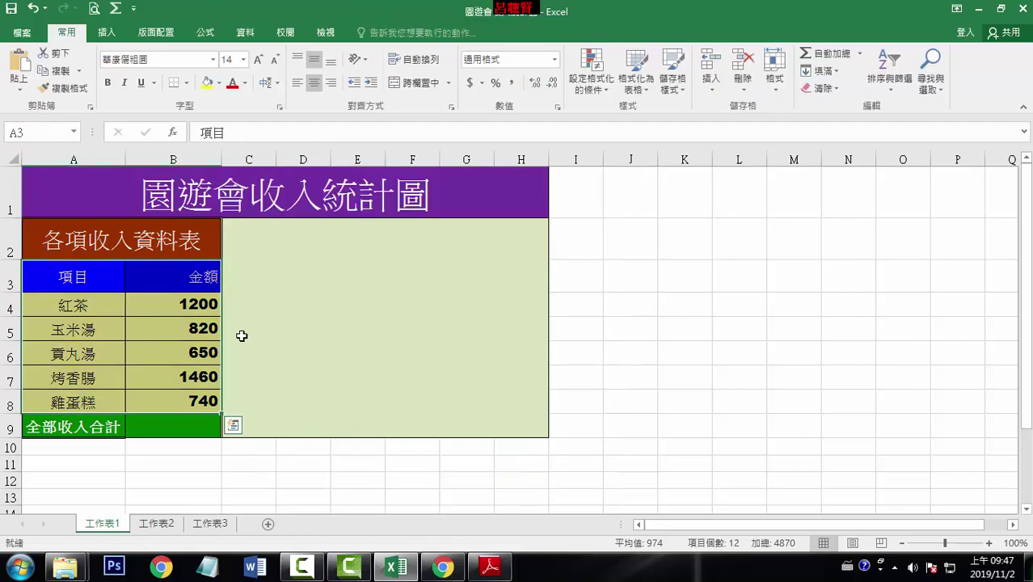
left_click_drag(72, 282, 161, 402)
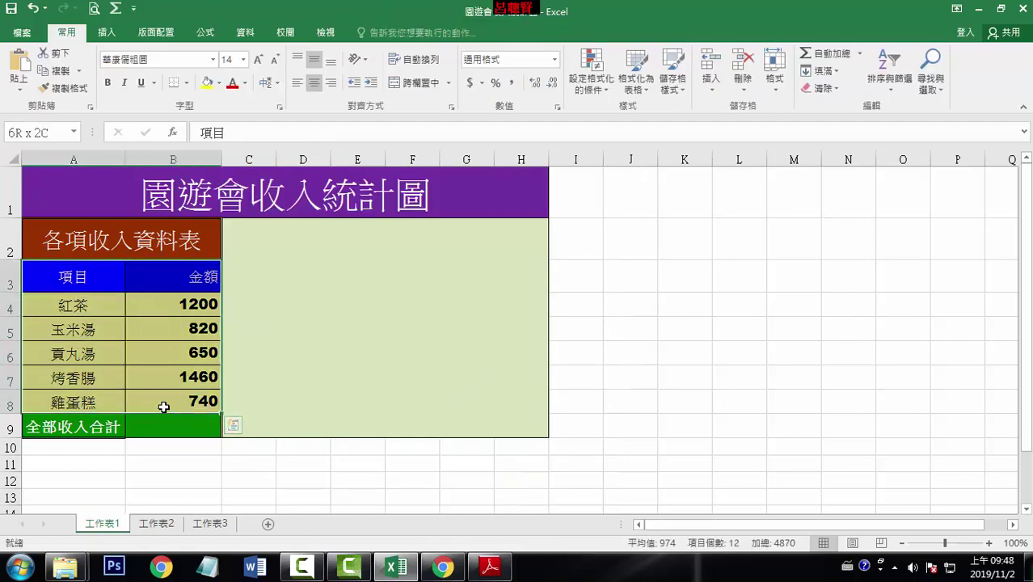
left_click(106, 32)
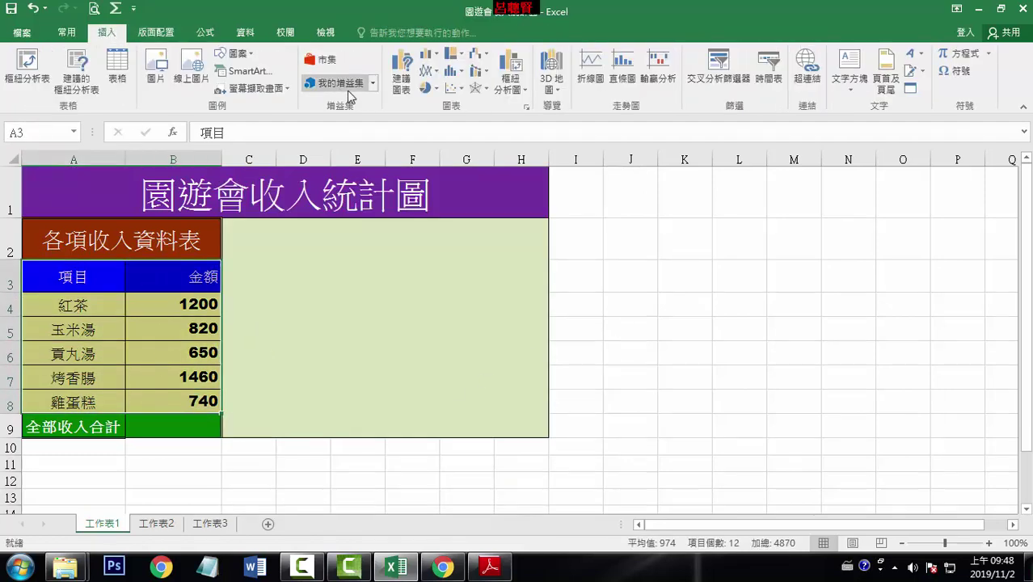
left_click(423, 90)
Insert a 2D pie chart and enlarge it to cover the green area
left_click(439, 136)
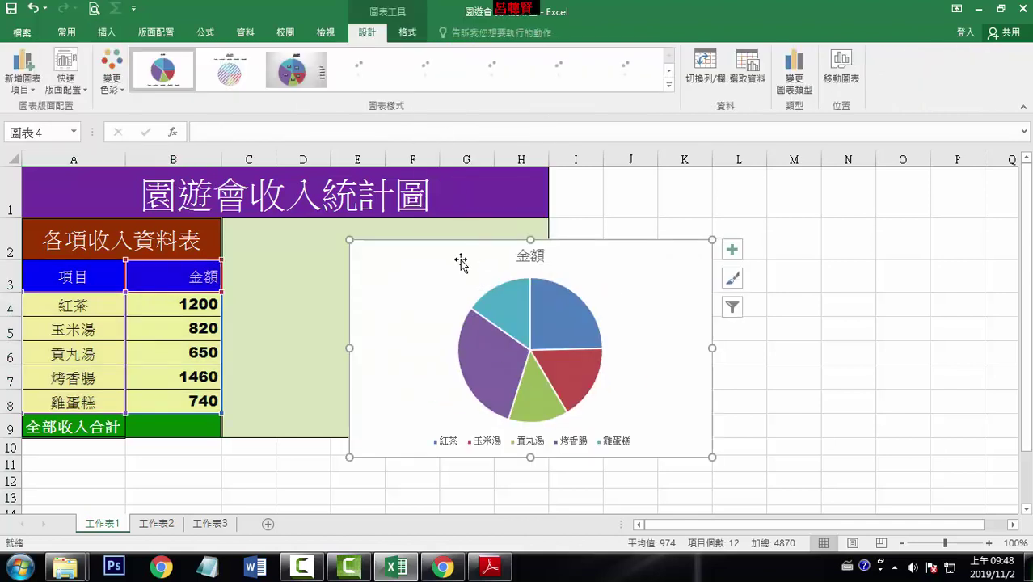
left_click_drag(352, 243, 228, 186)
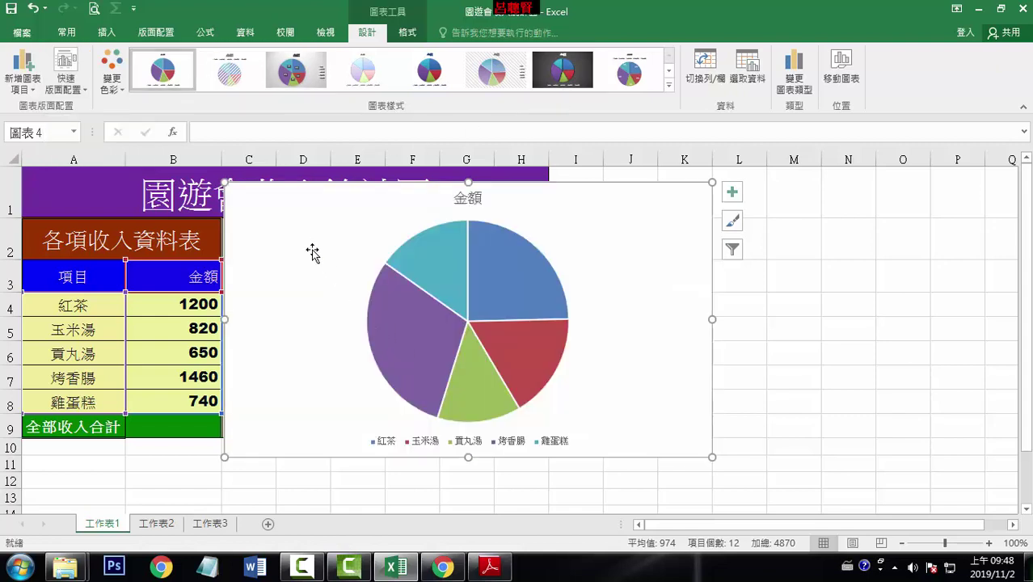
left_click(36, 93)
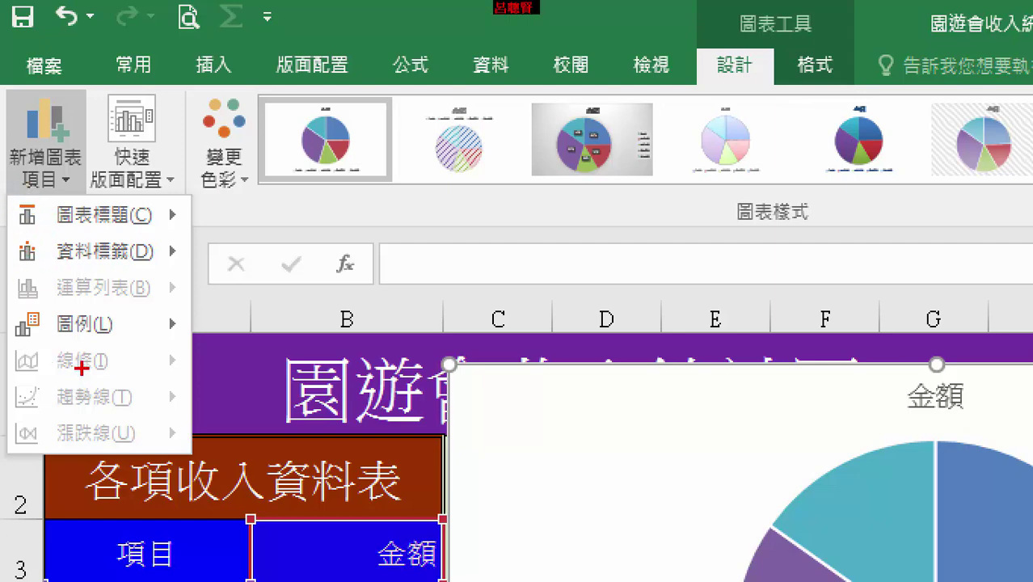
Drag across the table and chart area, then dismiss the chart elements list
left_click_drag(51, 267, 156, 267)
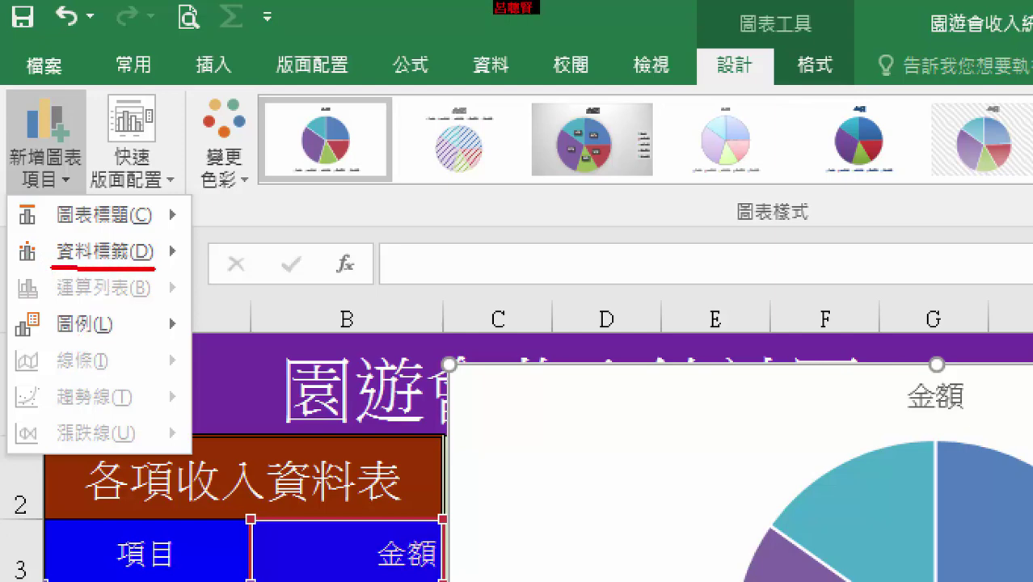
left_click_drag(51, 300, 150, 297)
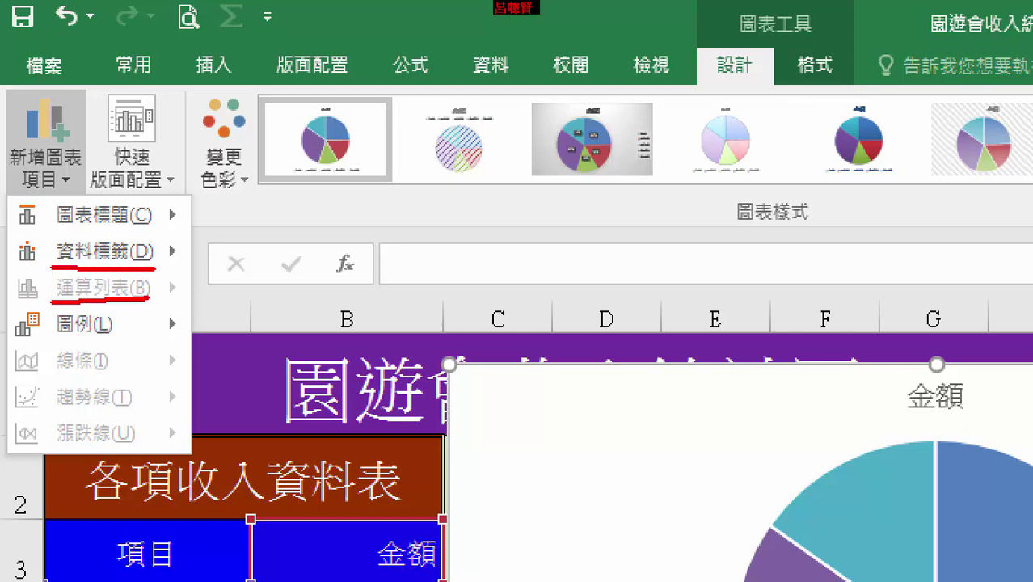
left_click_drag(58, 377, 98, 372)
mouse_move(805, 517)
left_mouse_down()
mouse_move(392, 386)
mouse_move(160, 299)
mouse_move(173, 318)
left_mouse_up()
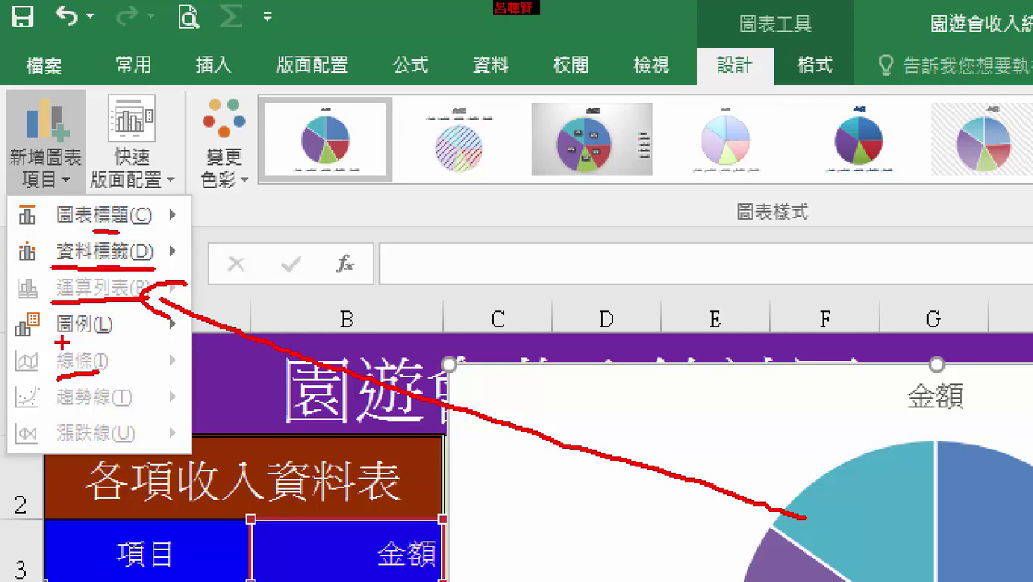
left_click_drag(52, 344, 95, 337)
mouse_move(175, 230)
left_mouse_down()
mouse_move(196, 197)
mouse_move(170, 231)
left_mouse_up()
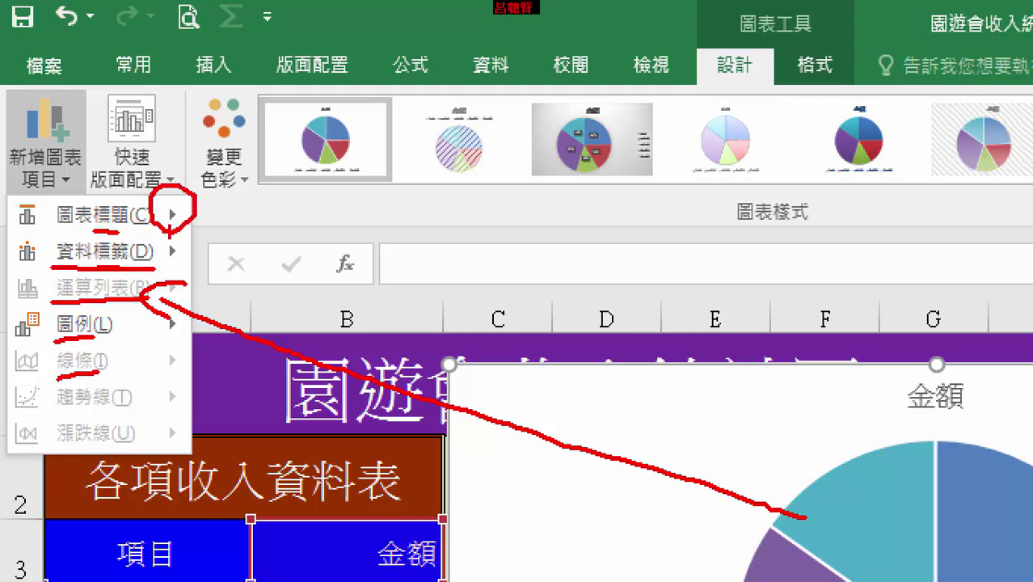
key("Escape")
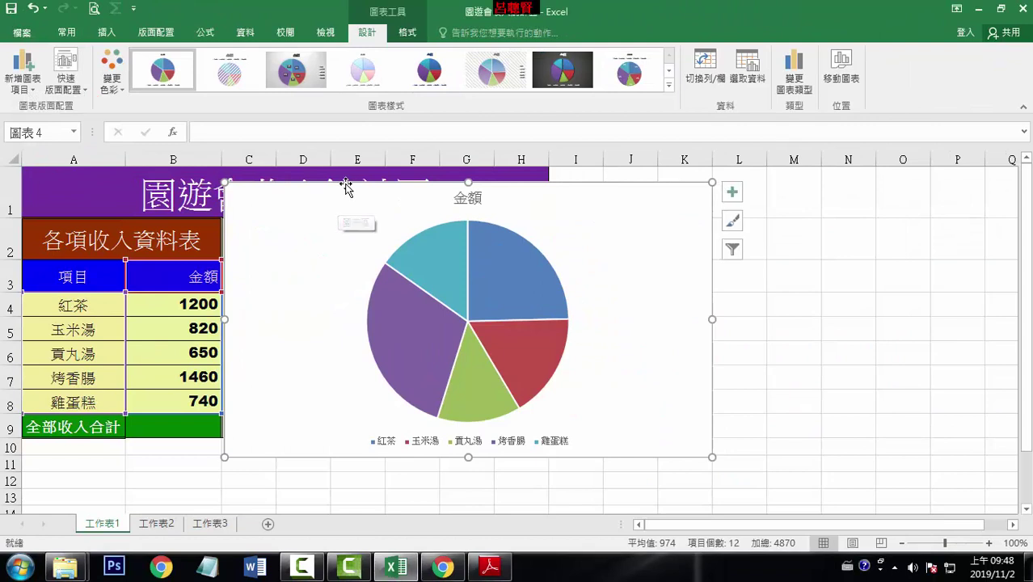
Move the chart left over the table, with the 金額 title above the pie
left_click_drag(343, 190, 238, 169)
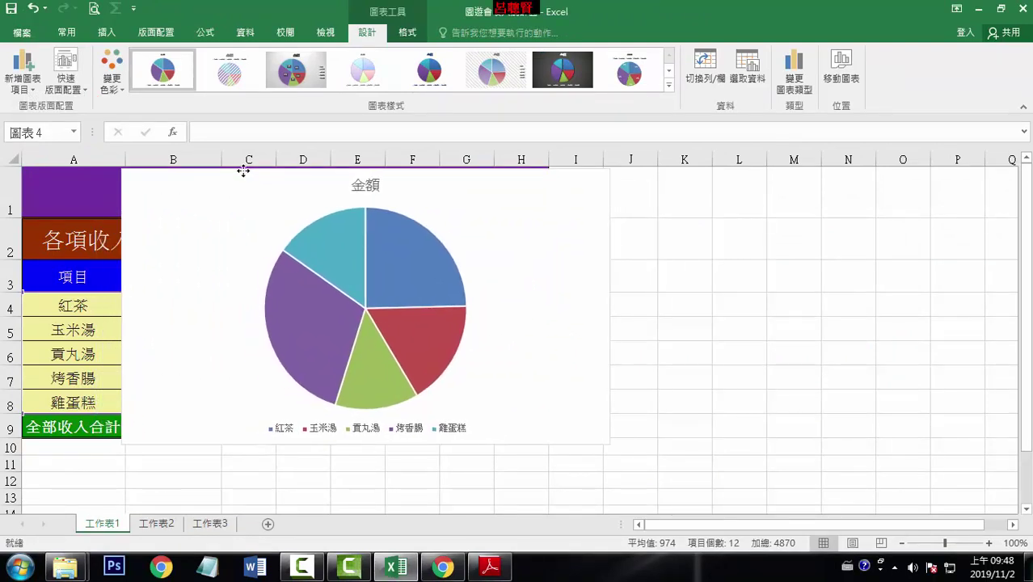
left_click(35, 96)
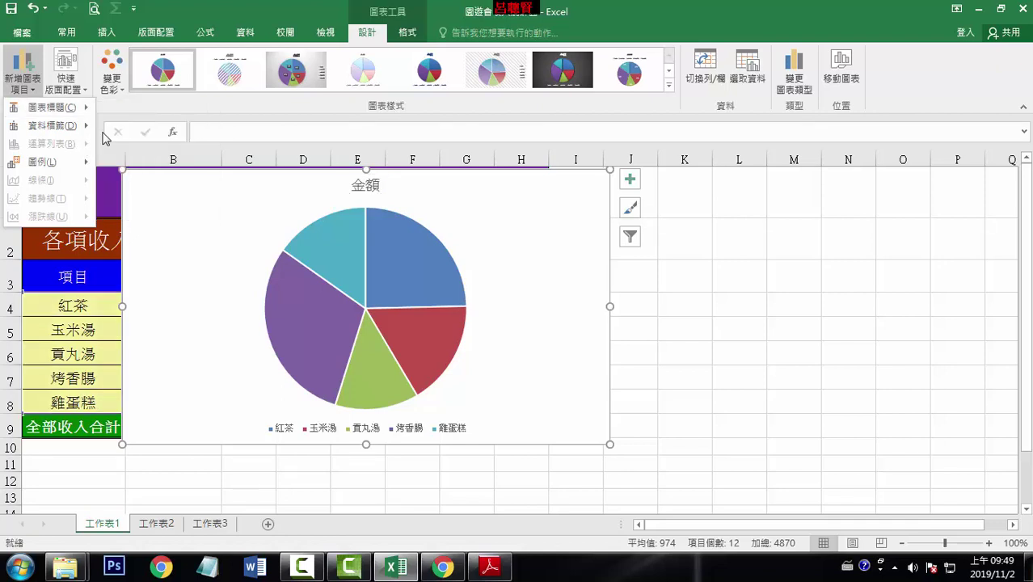
mouse_move(50, 108)
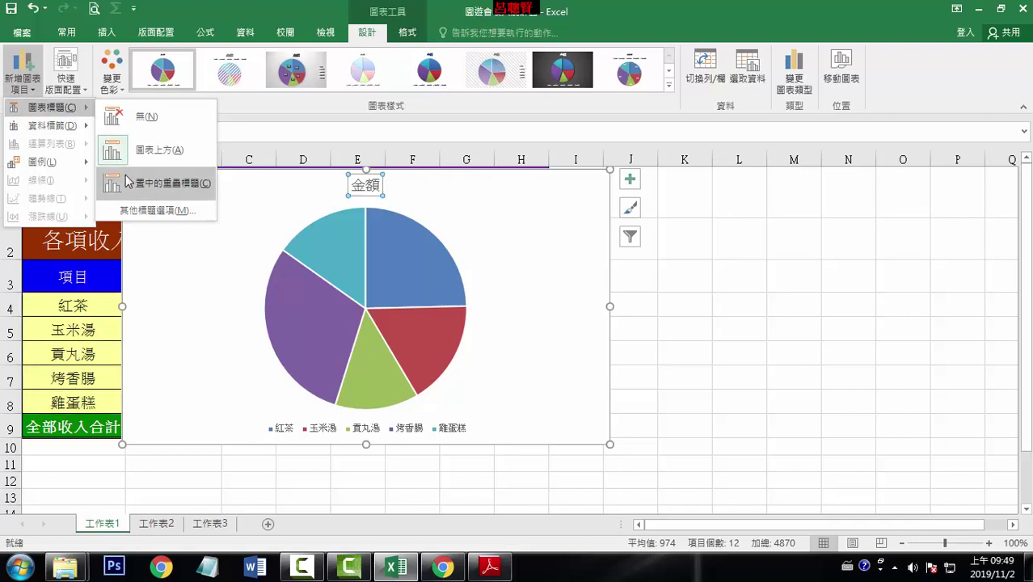
left_click(128, 119)
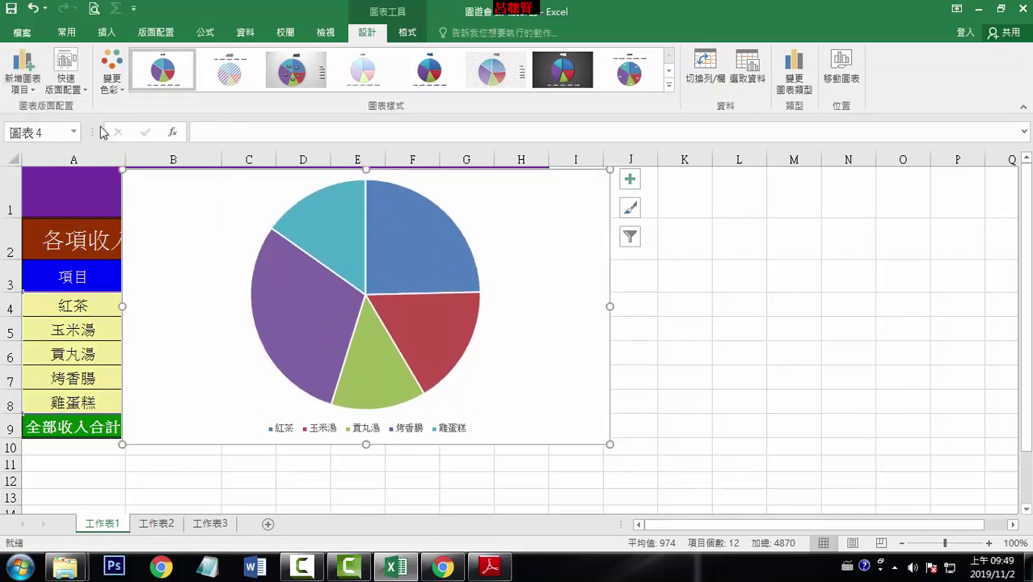
left_click(37, 89)
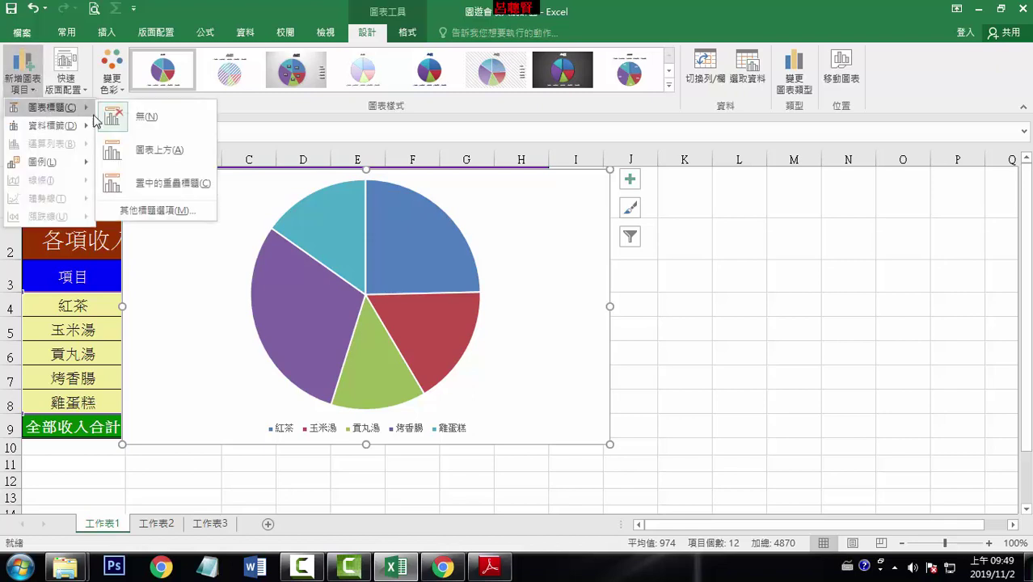
left_click(137, 149)
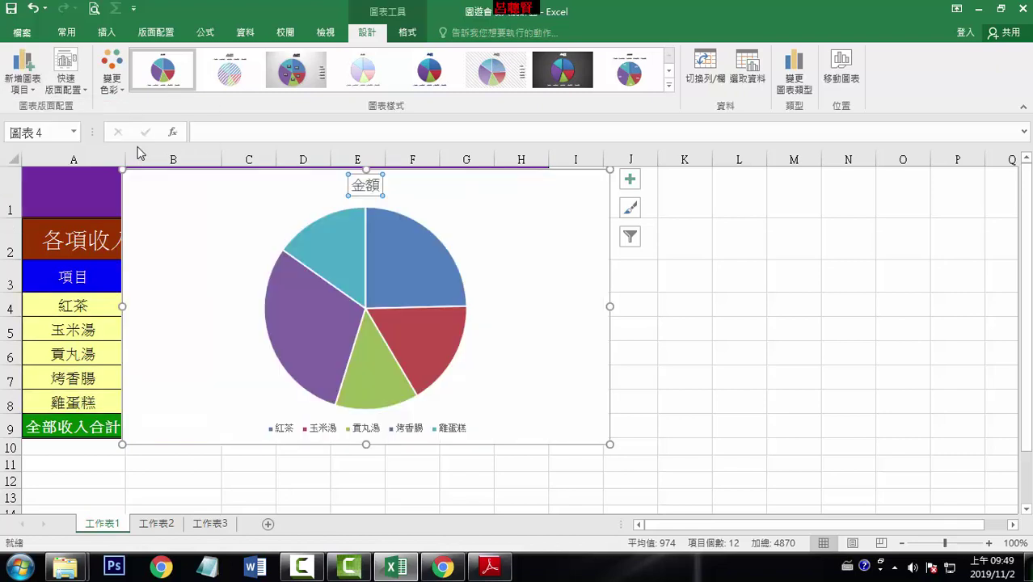
left_click(35, 91)
mouse_move(52, 107)
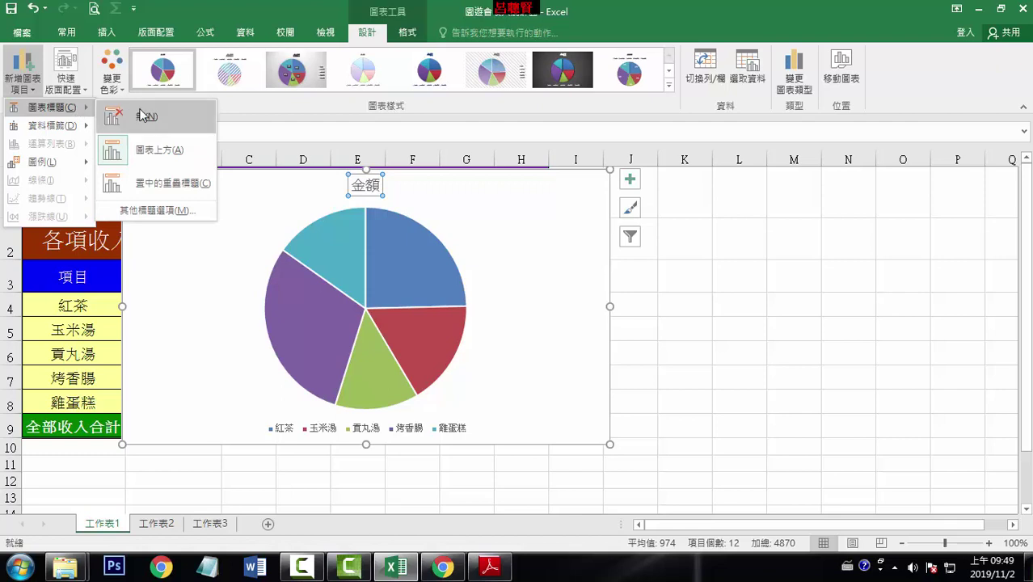
left_click(139, 151)
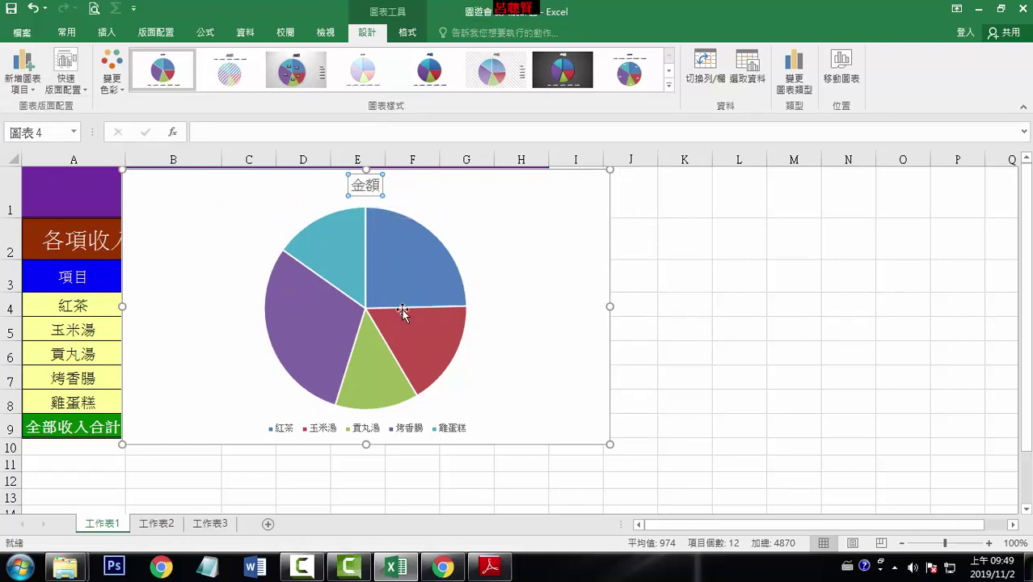
mouse_move(404, 313)
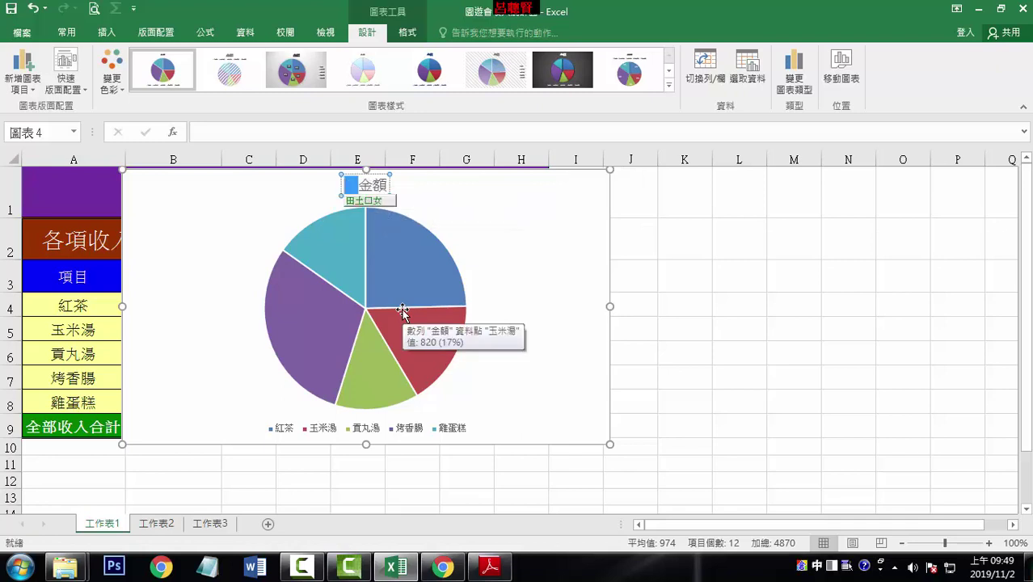
Change the chart title to 園遊會銷售金額, kept above the pie
type("園遊會")
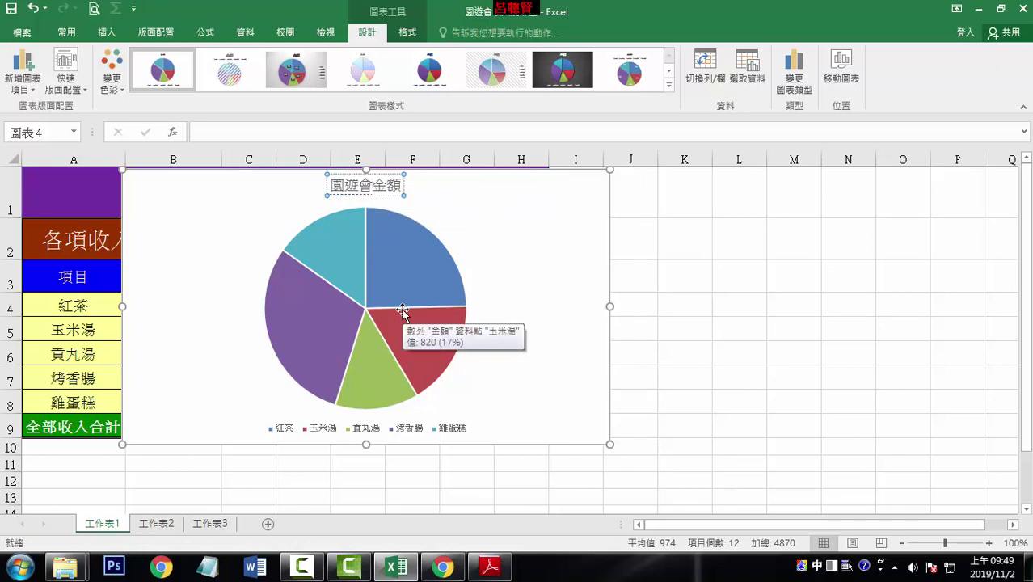
type("銷售")
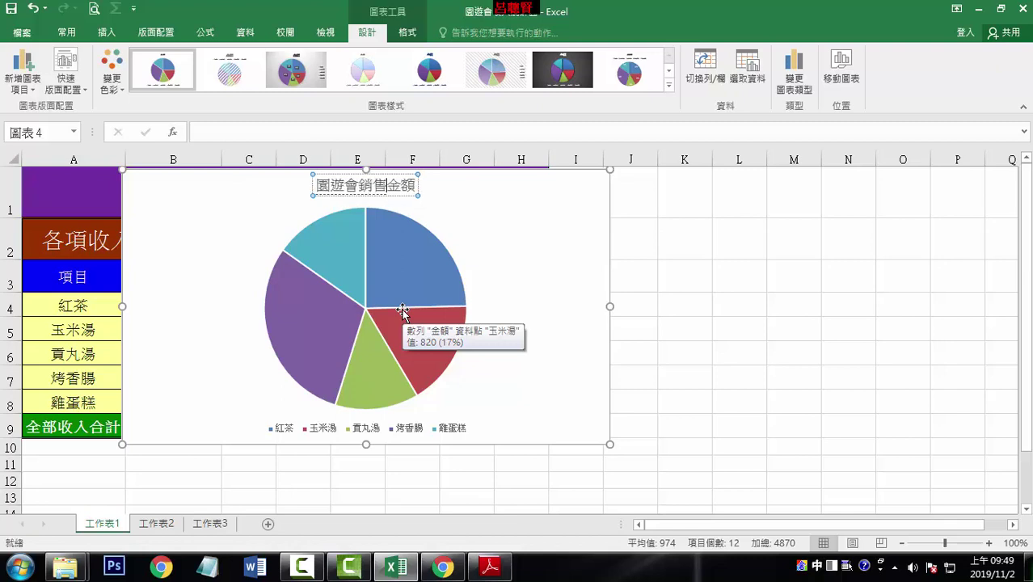
left_click(505, 237)
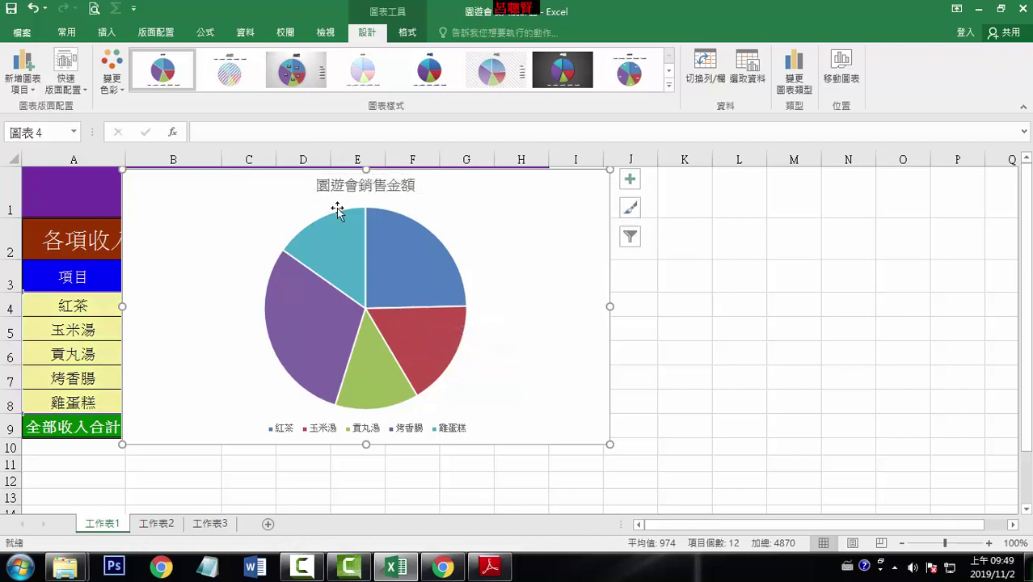
left_click(22, 77)
mouse_move(50, 107)
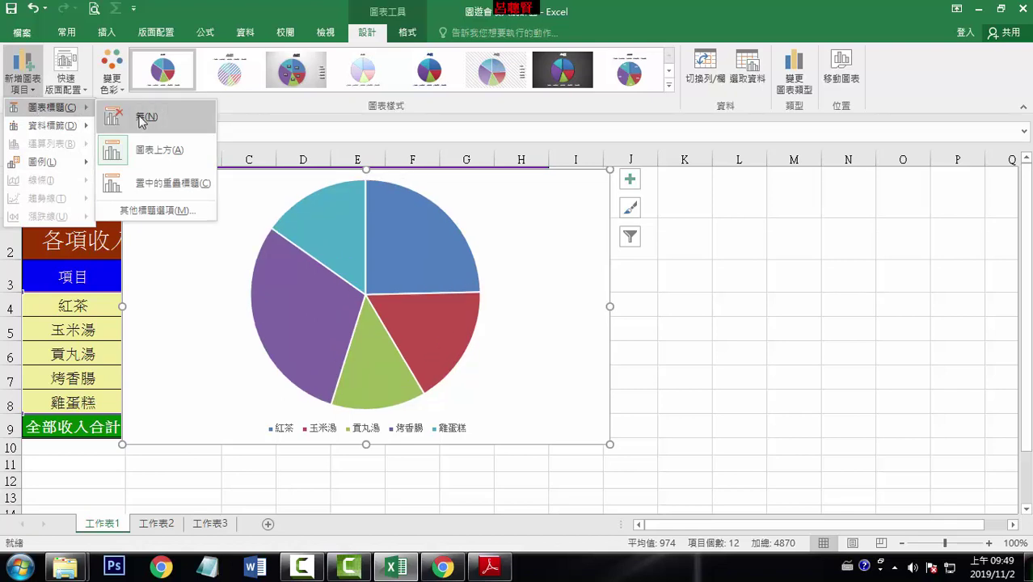
left_click(137, 145)
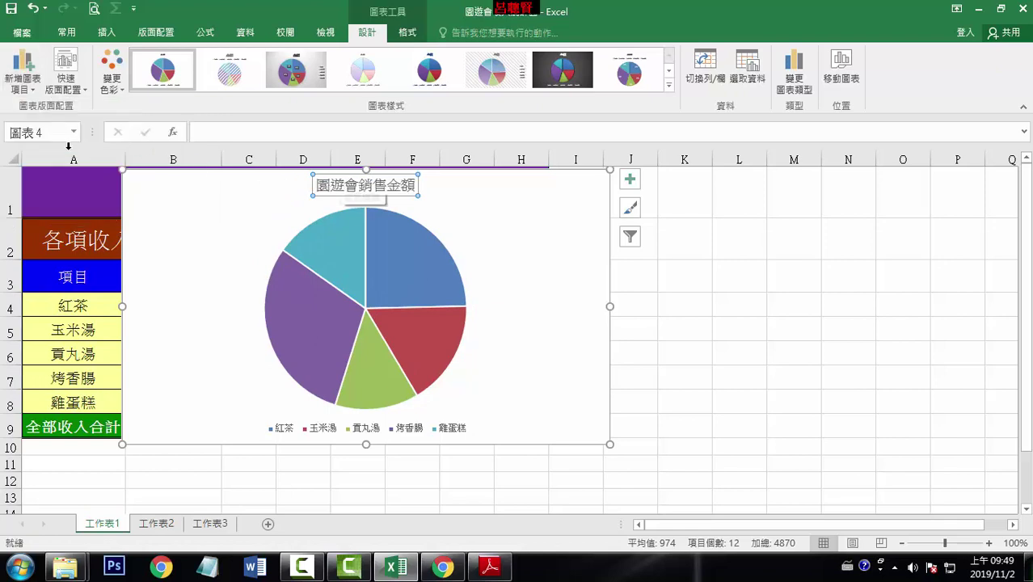
left_click(33, 96)
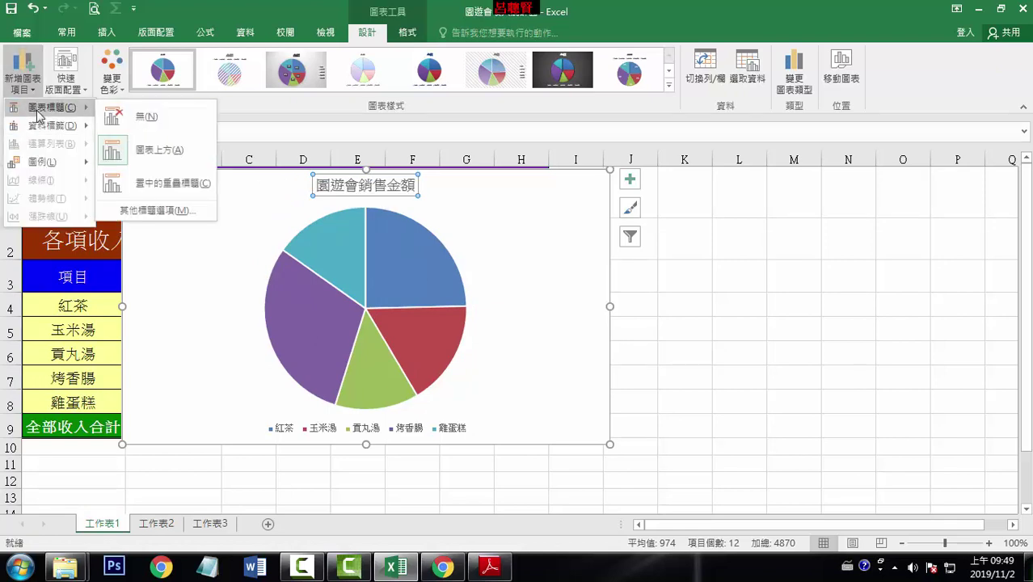
mouse_move(52, 125)
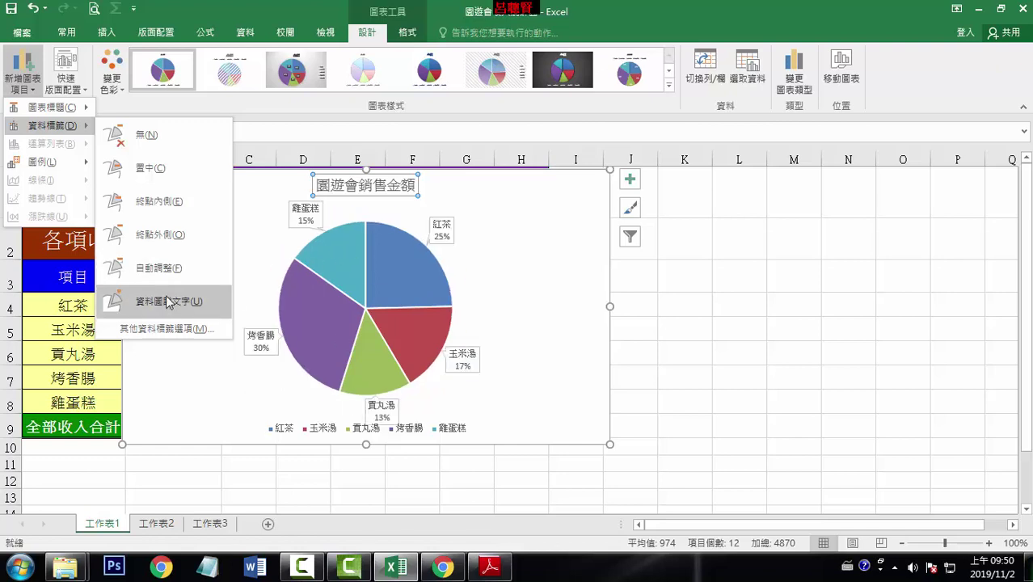
Add centered data labels showing 1200, 820, 650, 1460 and 740 on the slices
left_click(159, 175)
left_click(24, 81)
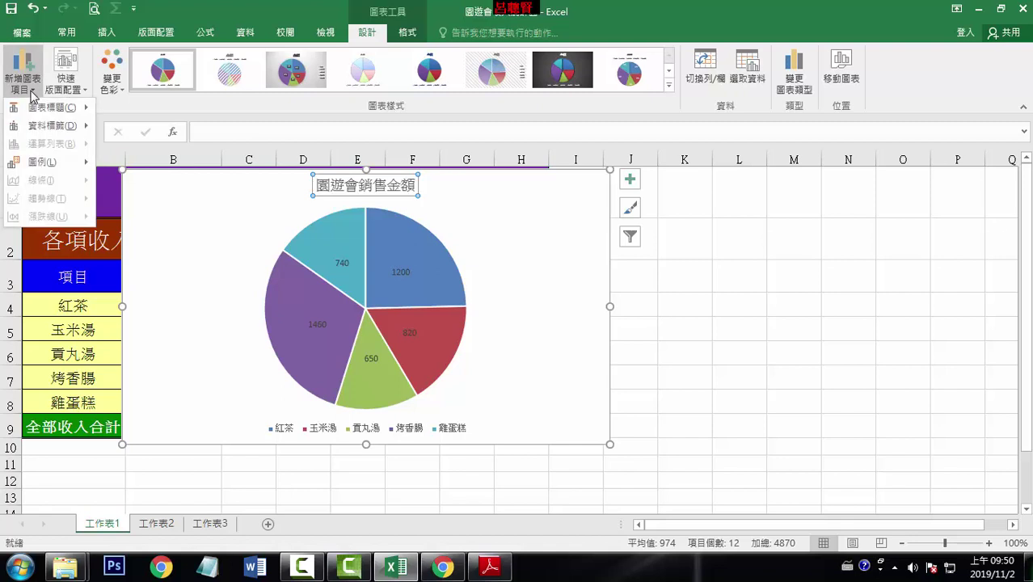
mouse_move(42, 162)
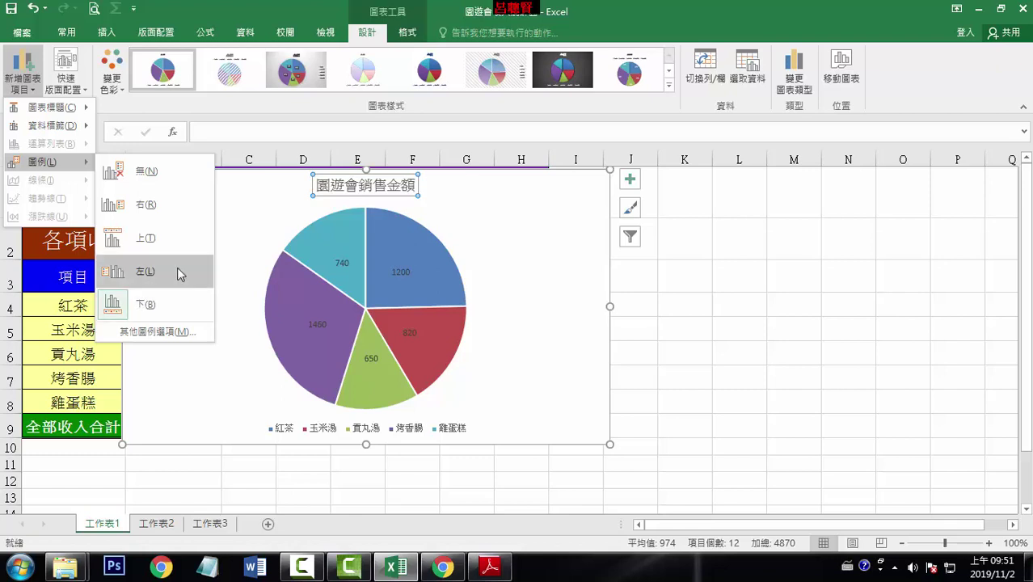
Position the item legend at the bottom of the chart
left_click(283, 172)
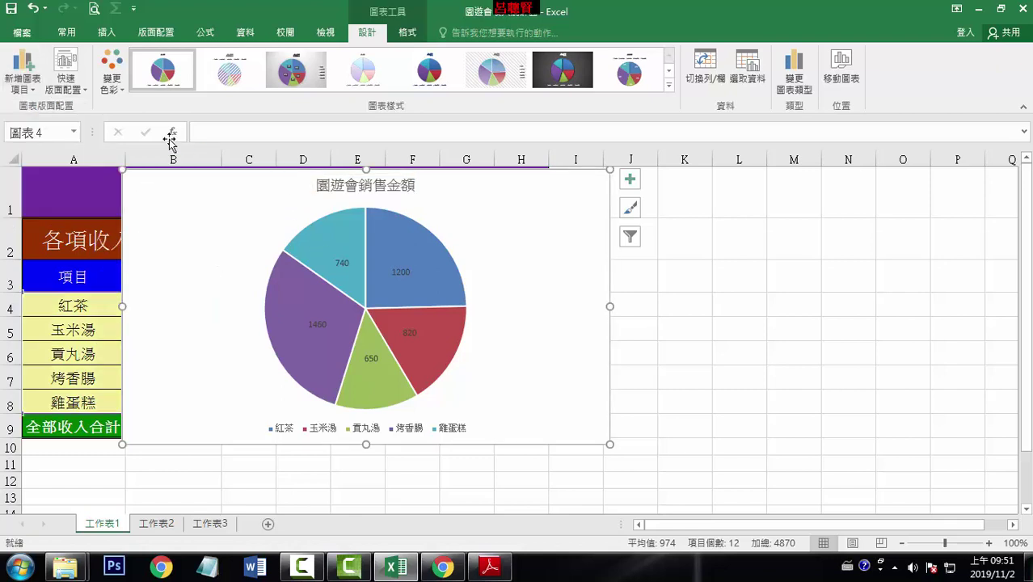
left_click(22, 73)
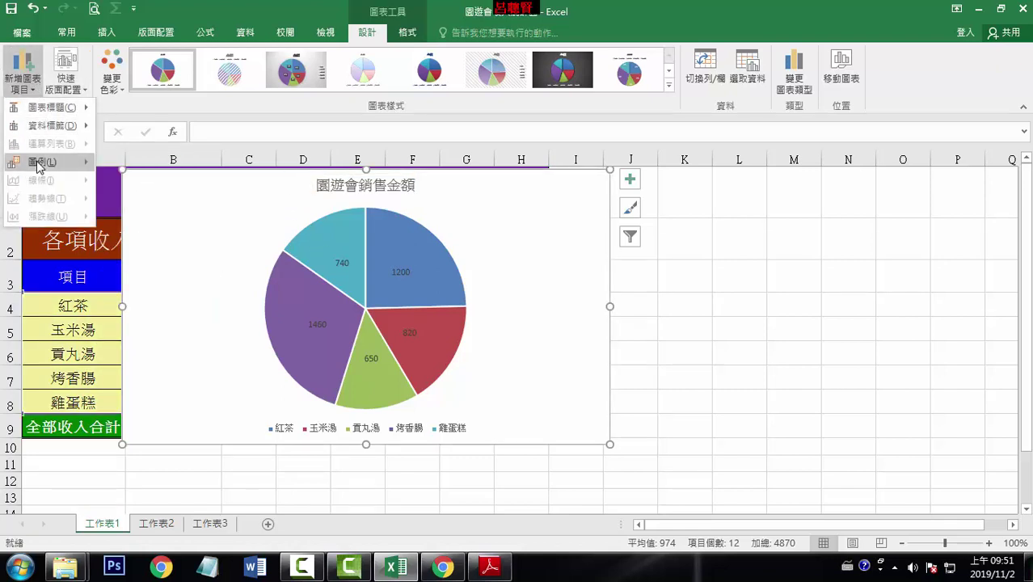